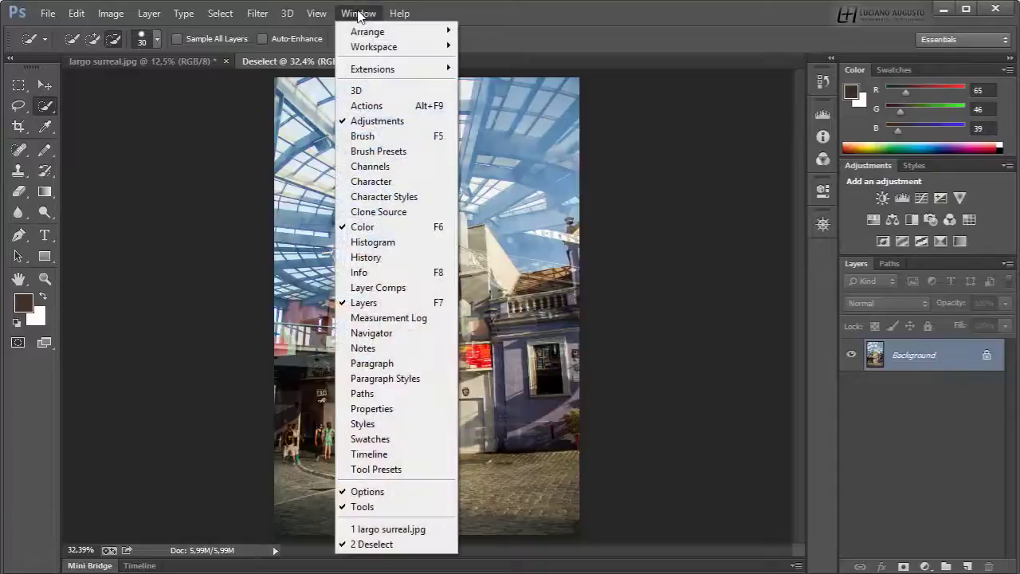
- Display the Histogram panel and move its panel group ahead of the History panel in the collapsed dock
click(363, 241)
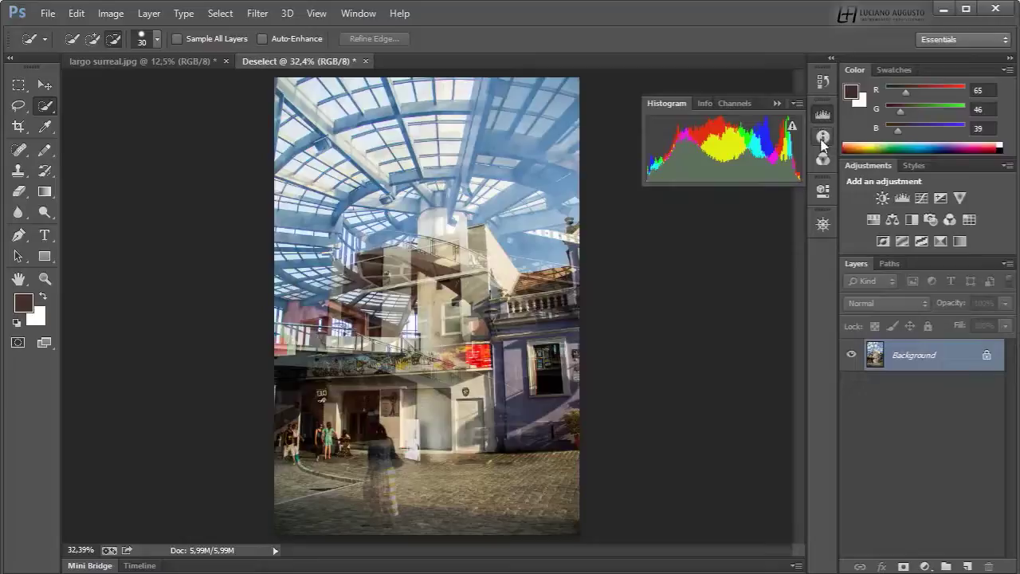
click(823, 136)
click(823, 158)
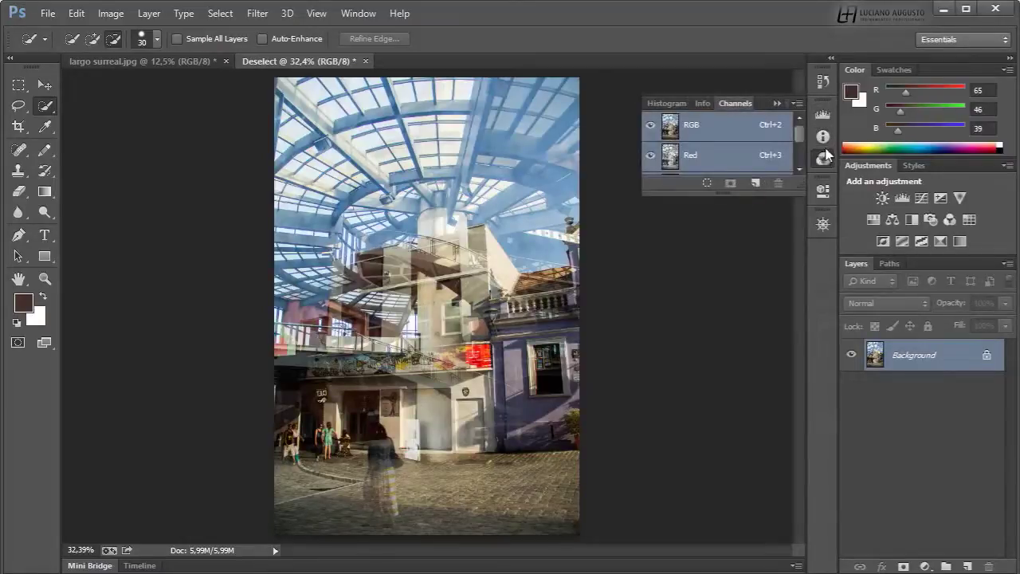
click(823, 116)
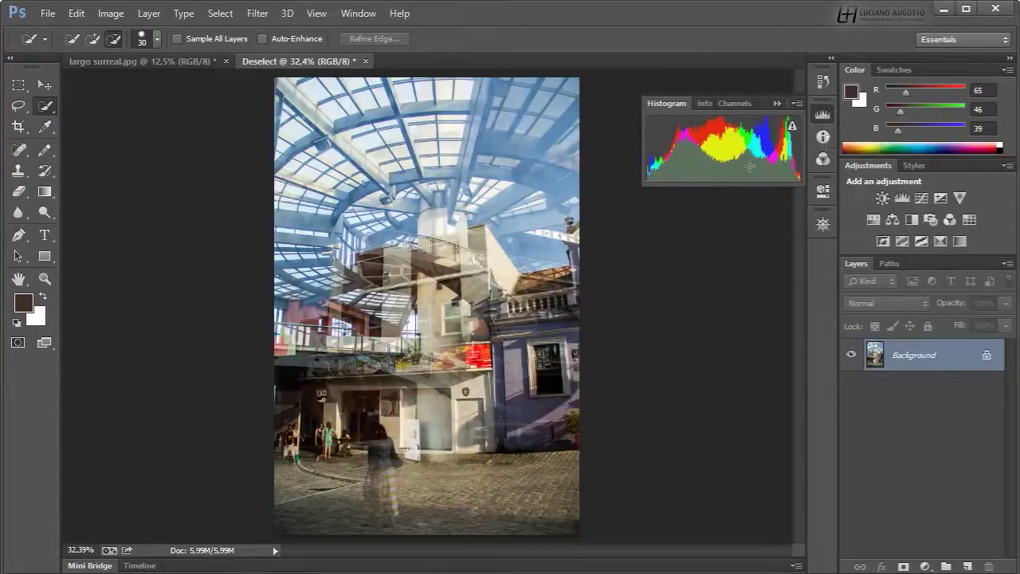
drag(821, 112, 825, 89)
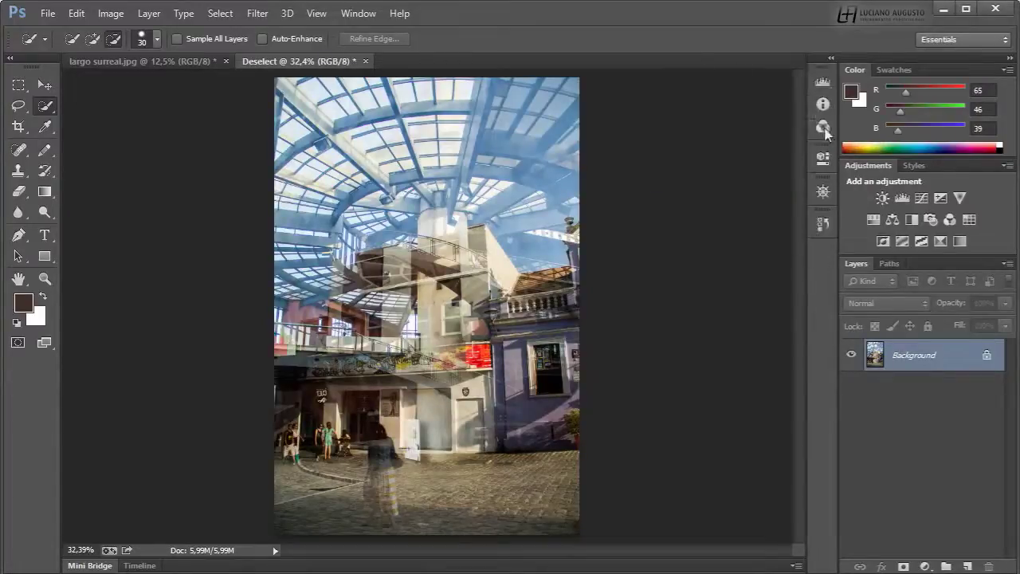
click(824, 84)
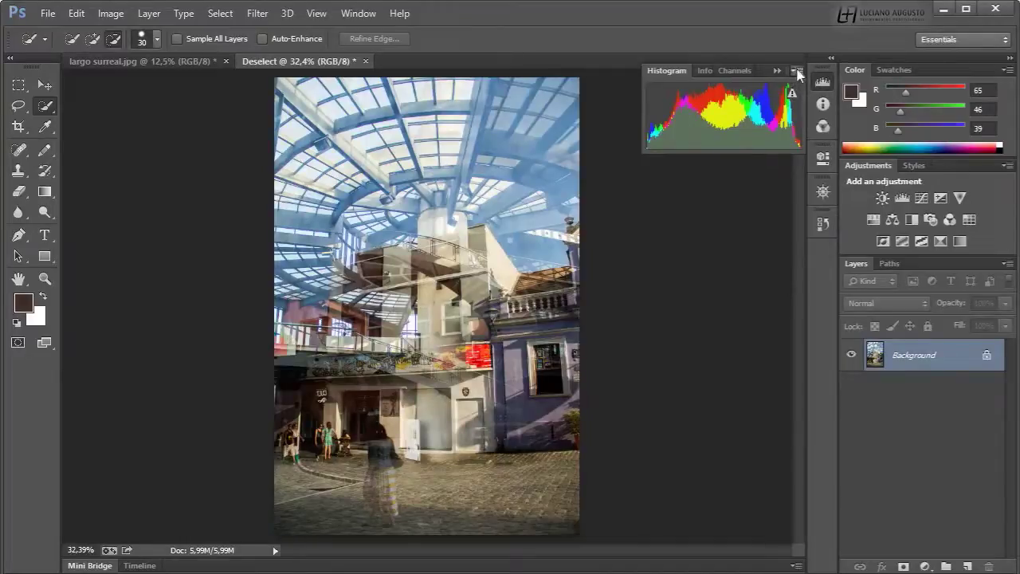
- Set the histogram to All Channels View with channels shown in color, and inspect the tonal ranges of the combined graph
click(797, 71)
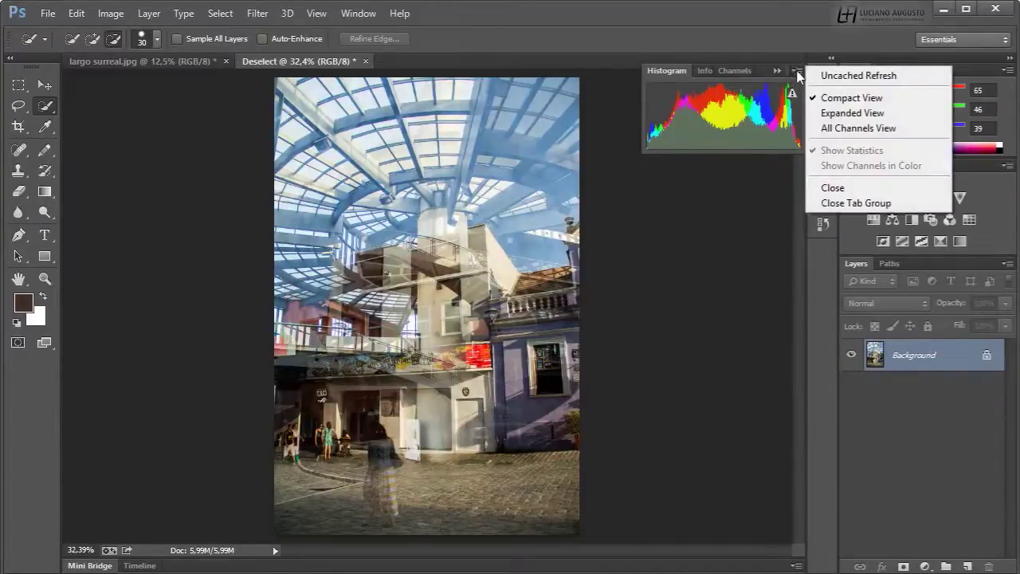
click(831, 114)
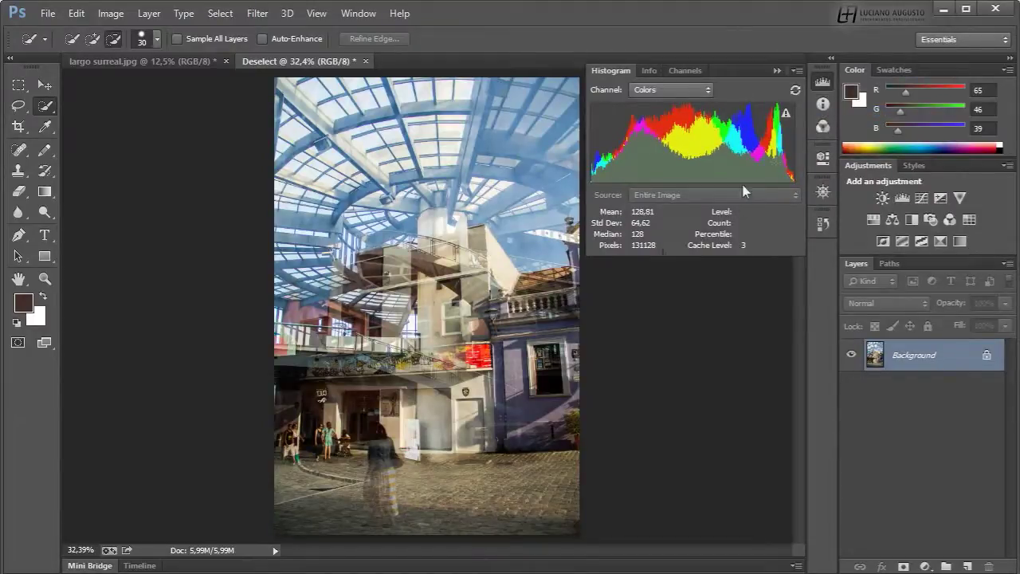
click(797, 72)
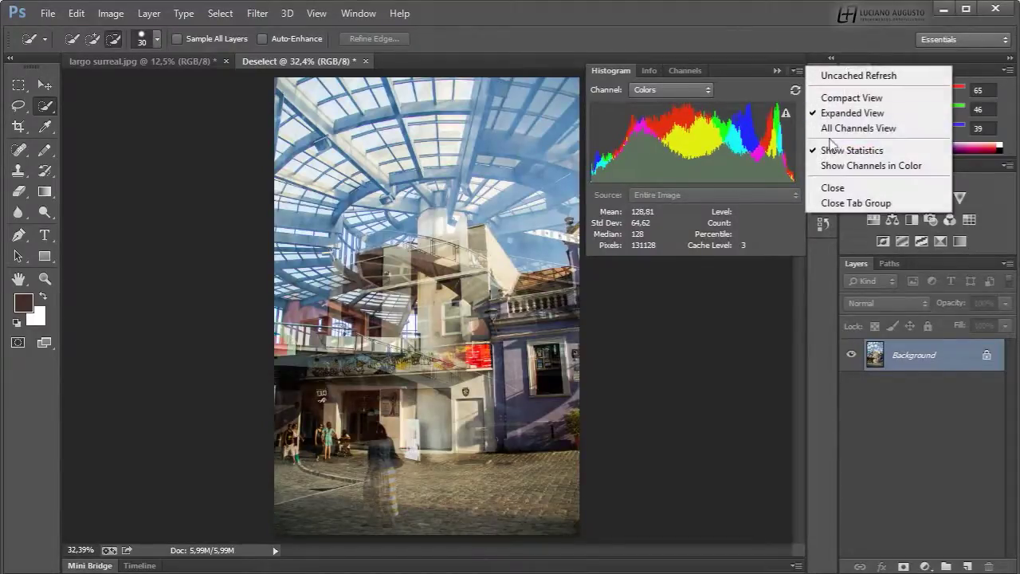
click(871, 129)
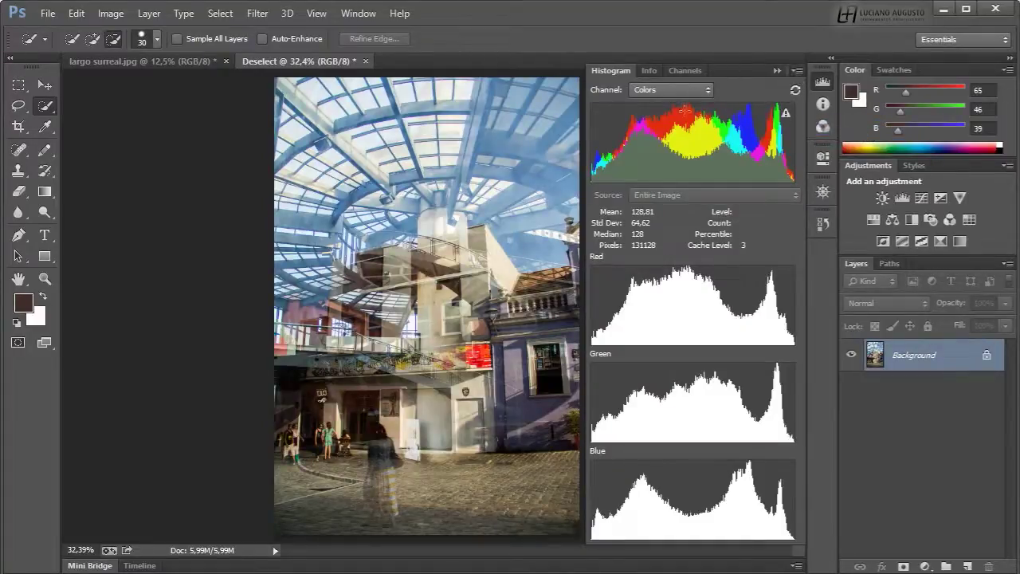
mouse_move(653, 105)
click(797, 71)
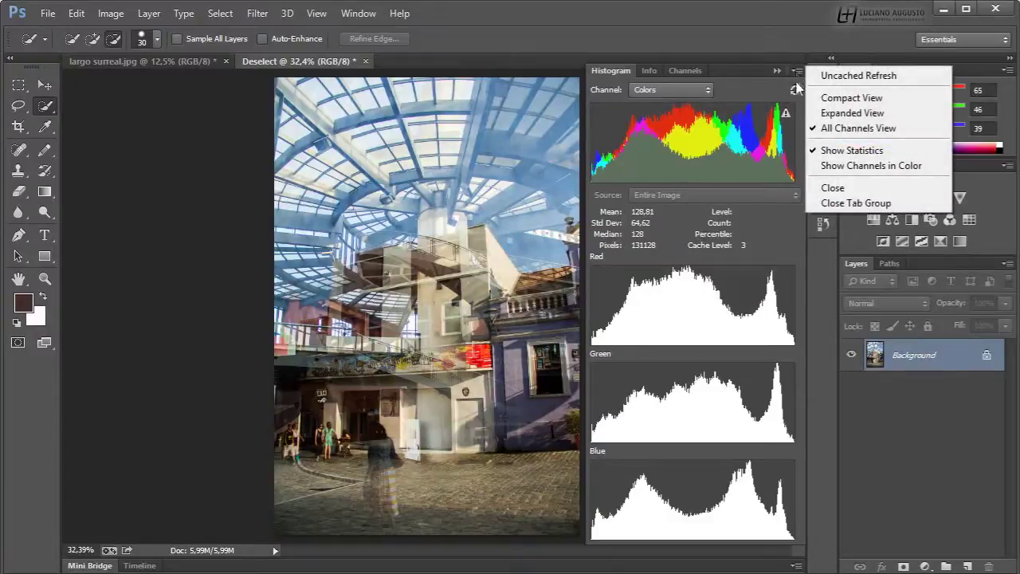
click(880, 168)
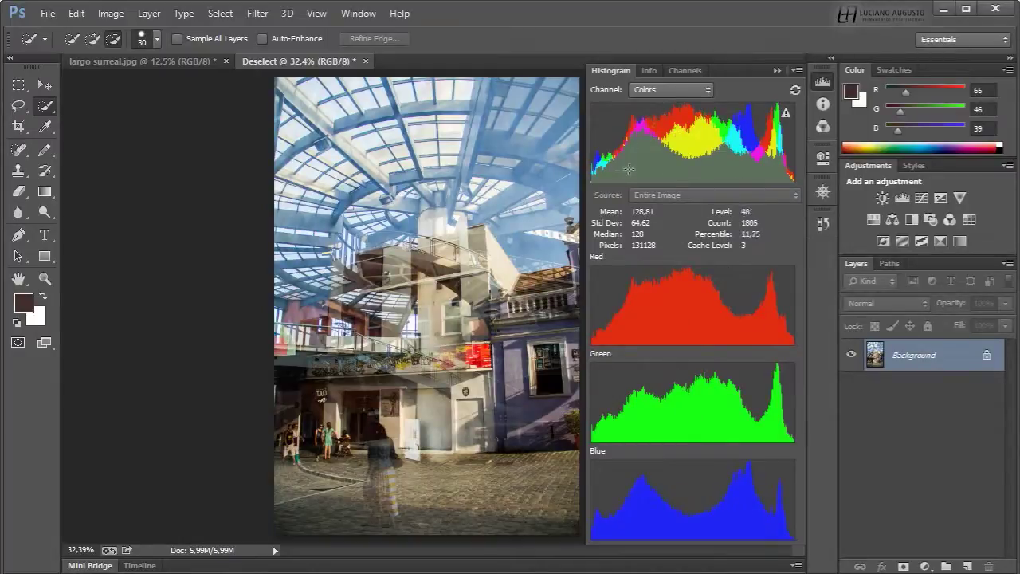
drag(645, 166, 763, 171)
mouse_move(713, 139)
mouse_down()
mouse_move(647, 138)
mouse_move(675, 121)
mouse_move(708, 132)
mouse_move(714, 148)
mouse_up()
- Open lua.jpg from the Imagens folder in Mini Bridge and display its histogram
click(103, 565)
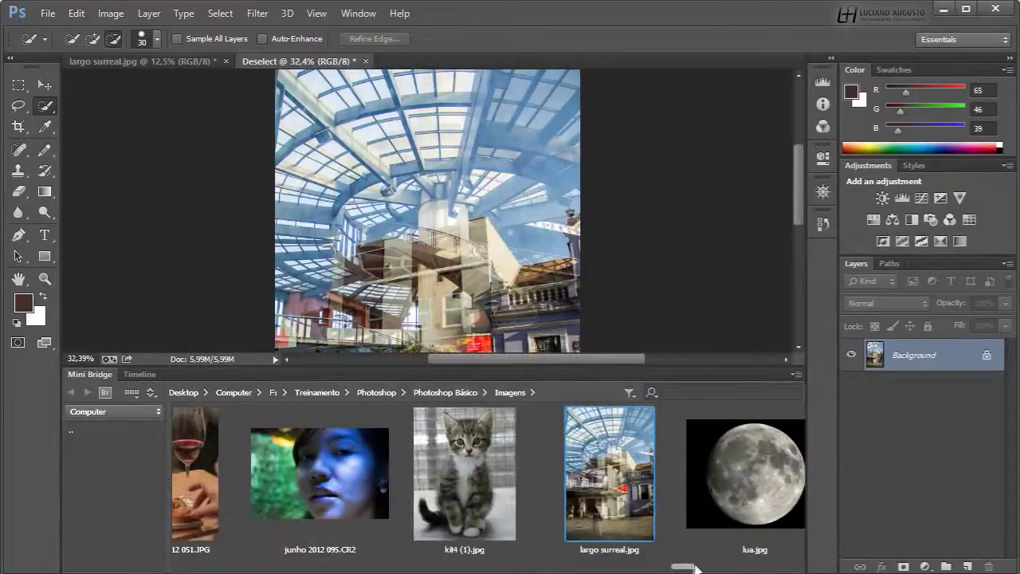
drag(687, 569, 706, 567)
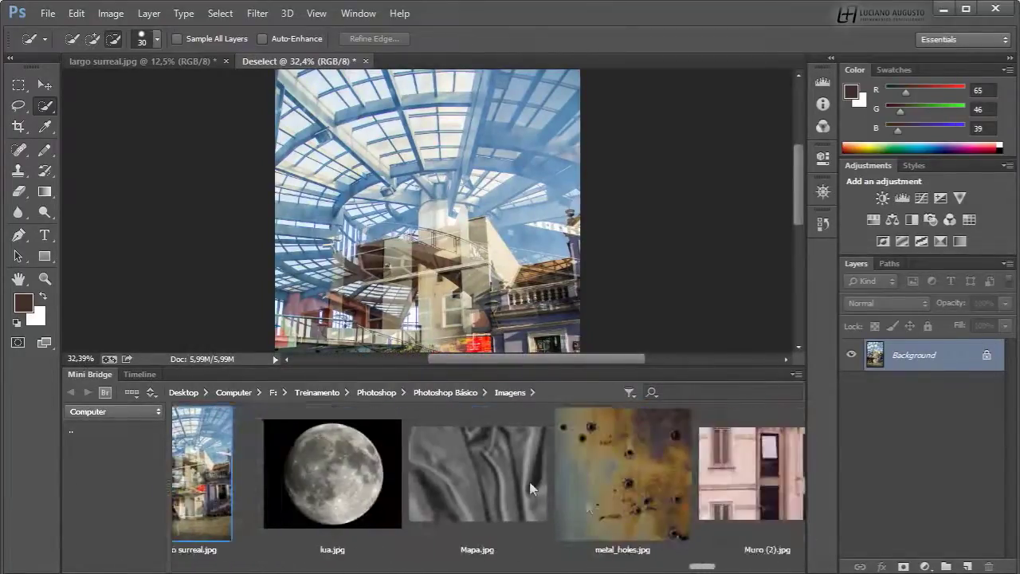
click(341, 465)
double_click(343, 466)
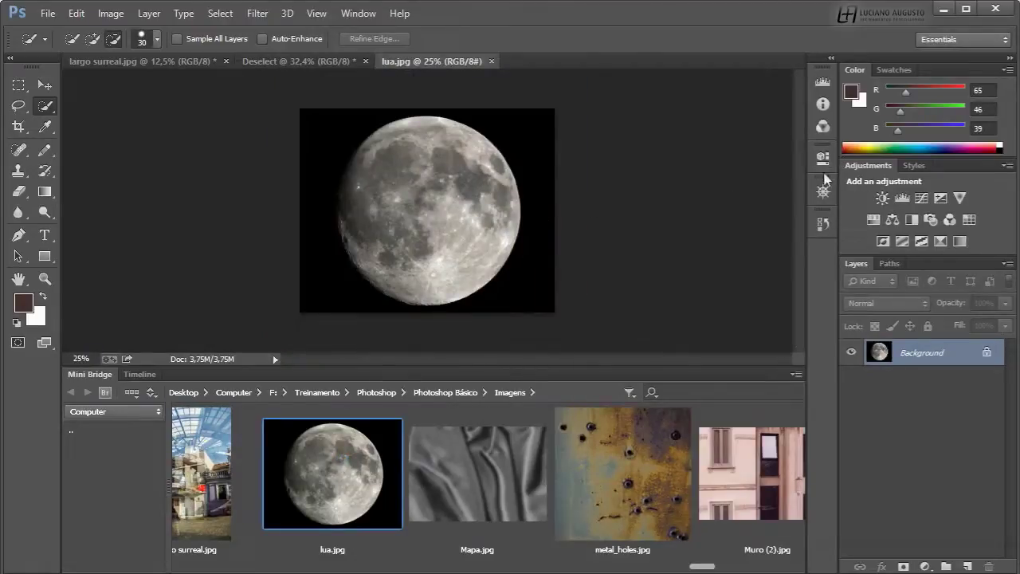
click(824, 130)
click(823, 82)
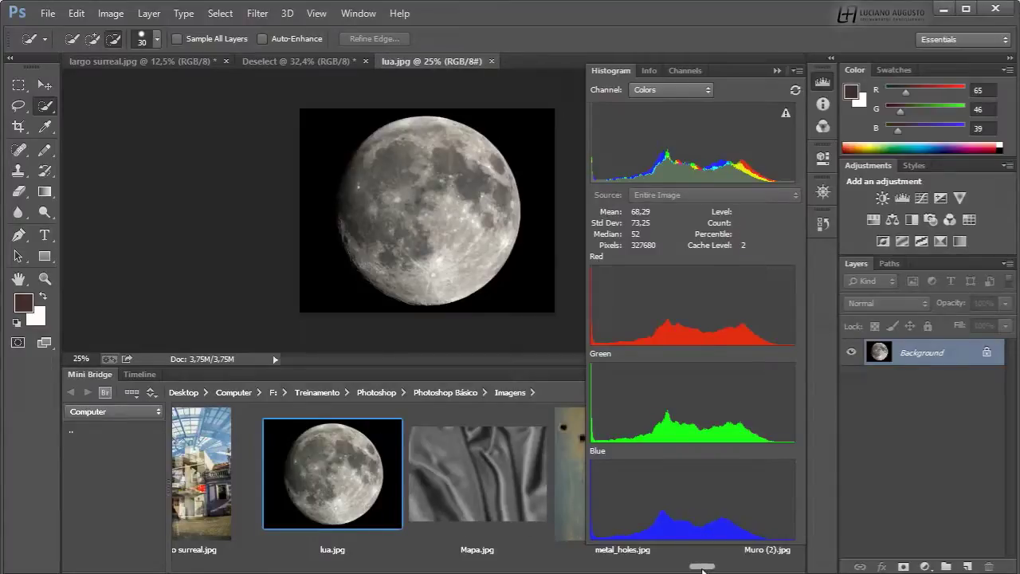
- Open TR007.BMP from the Imagens folder and collapse Mini Bridge
drag(703, 566, 783, 567)
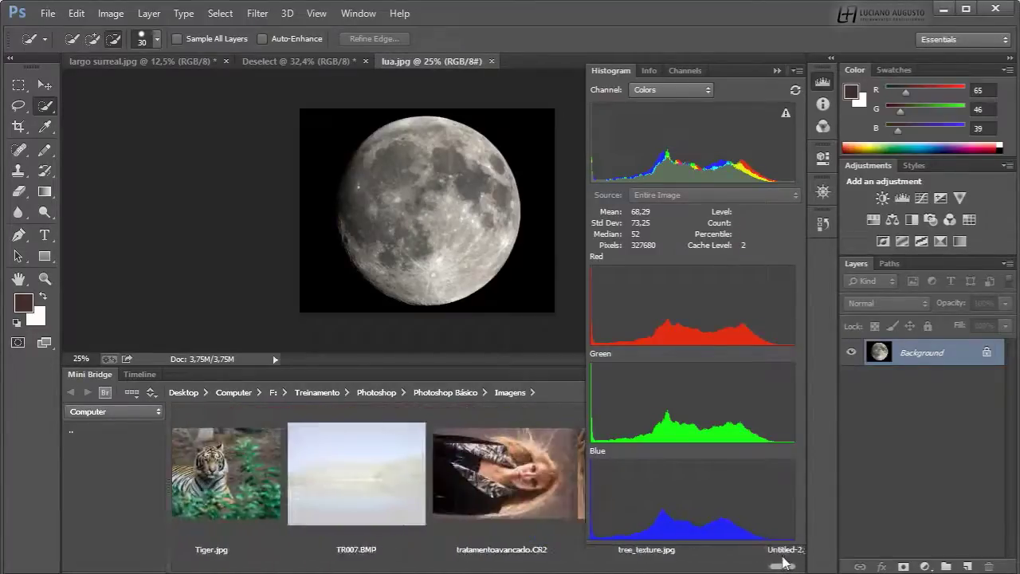
double_click(357, 476)
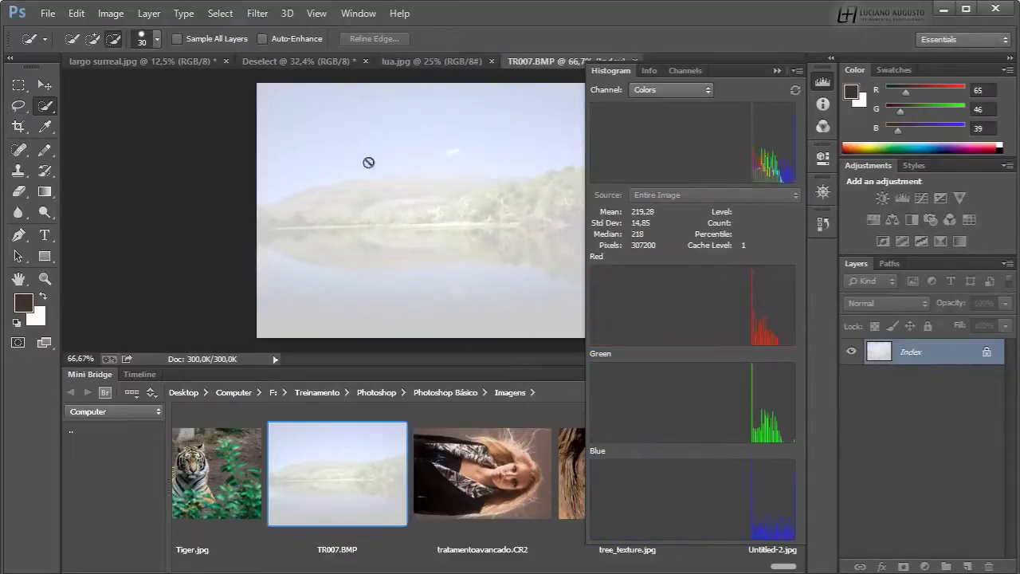
double_click(106, 375)
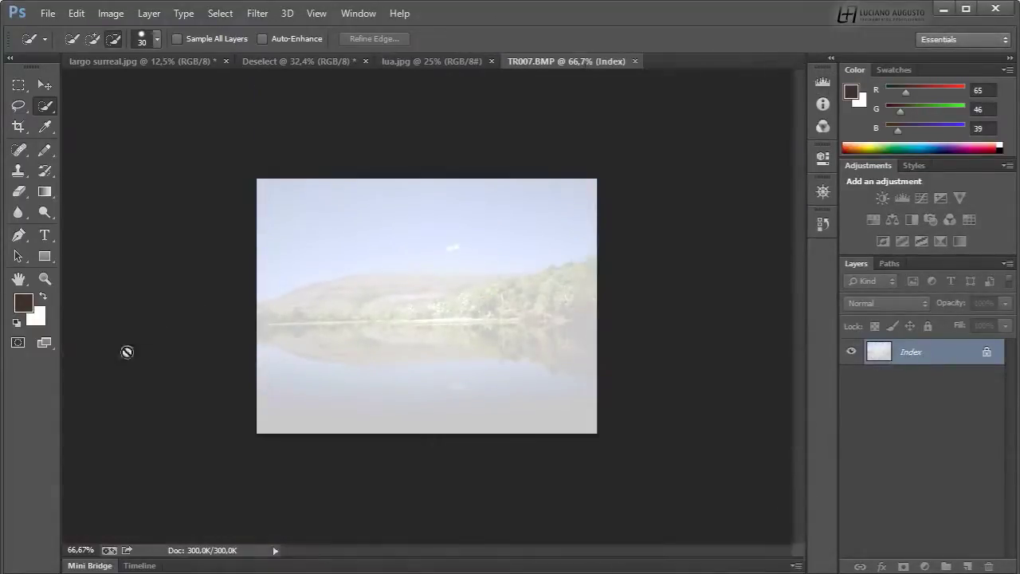
- Examine the shadow and highlight ranges in the lake photo's histogram, and view its pixel color information
click(822, 81)
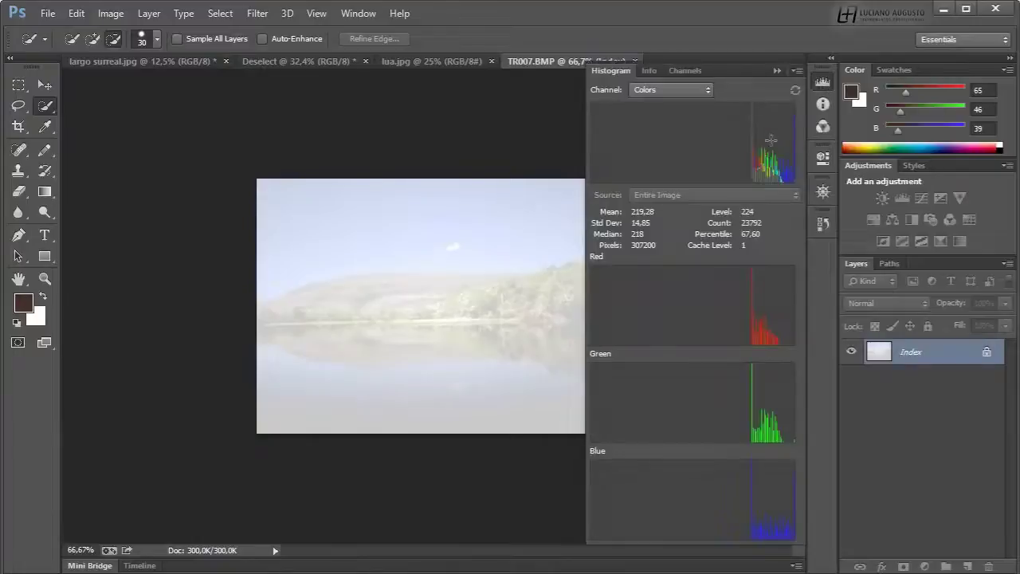
drag(757, 174, 584, 171)
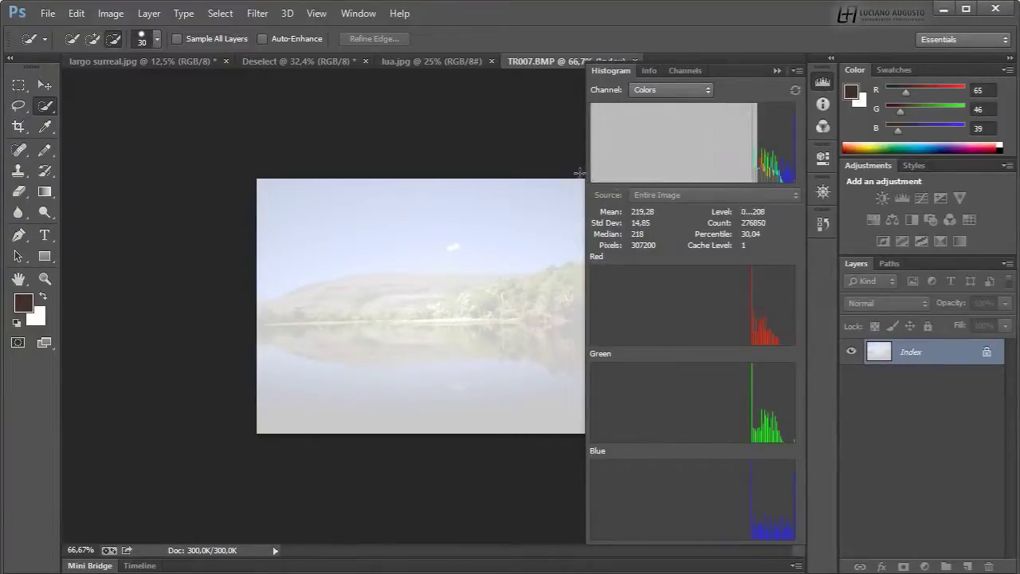
drag(756, 169, 792, 169)
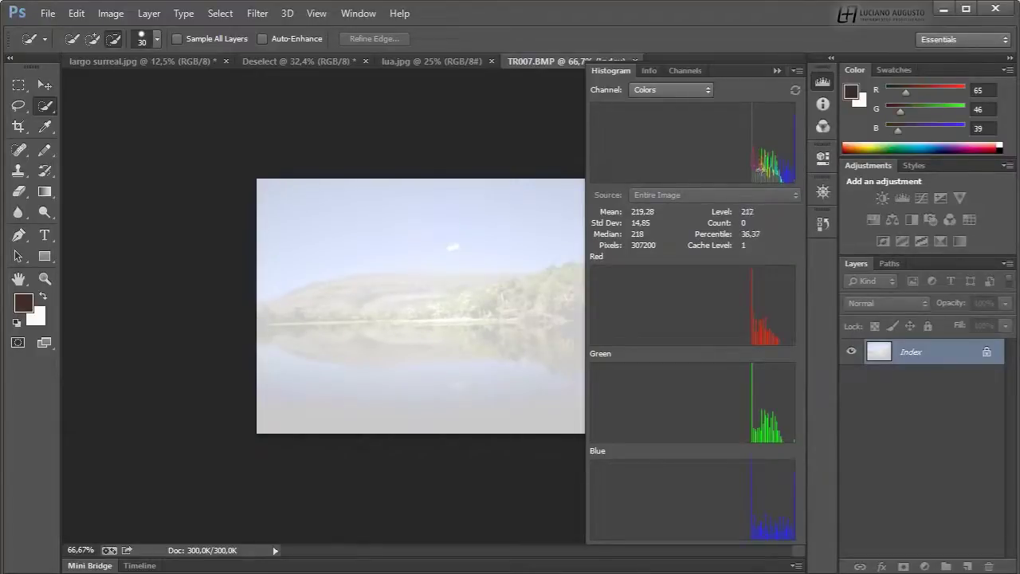
drag(753, 169, 813, 180)
click(822, 104)
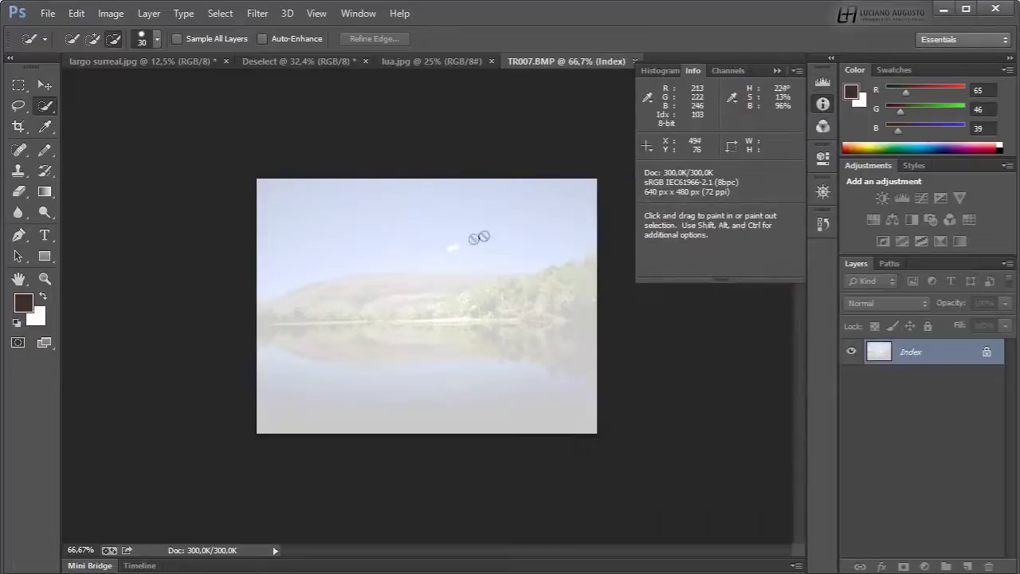
- Switch to the Move tool and convert the lake photo to RGB Color mode
click(48, 84)
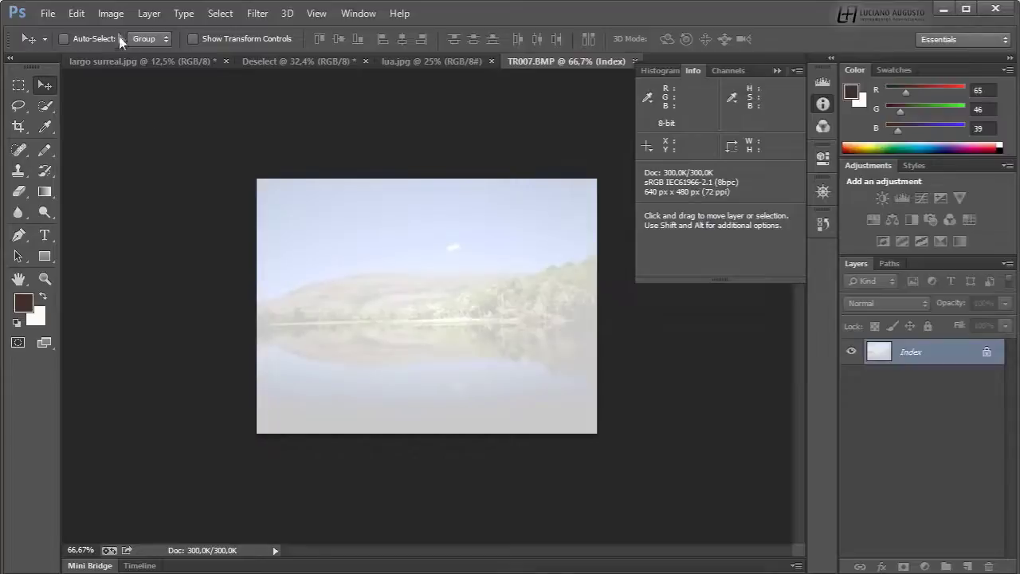
click(116, 14)
mouse_move(219, 30)
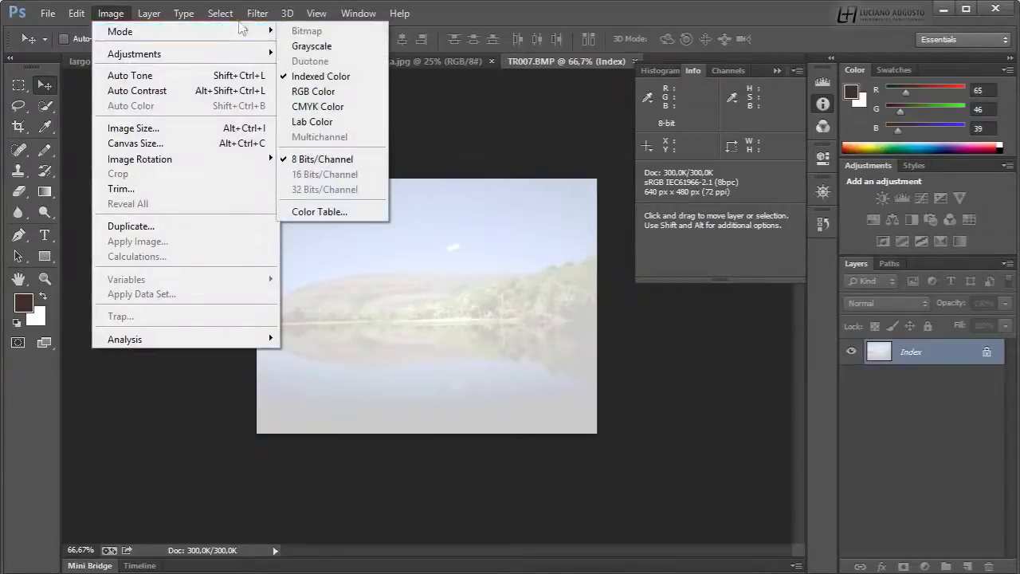
click(319, 94)
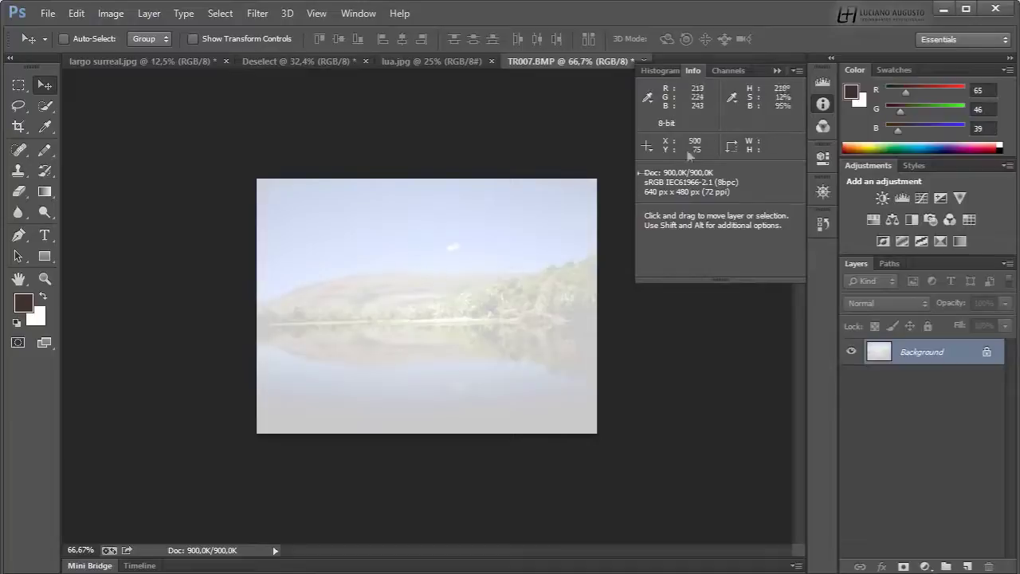
- Place the Info panel ahead of the Histogram in their group and recheck the highlight range of the histogram
drag(829, 85, 823, 102)
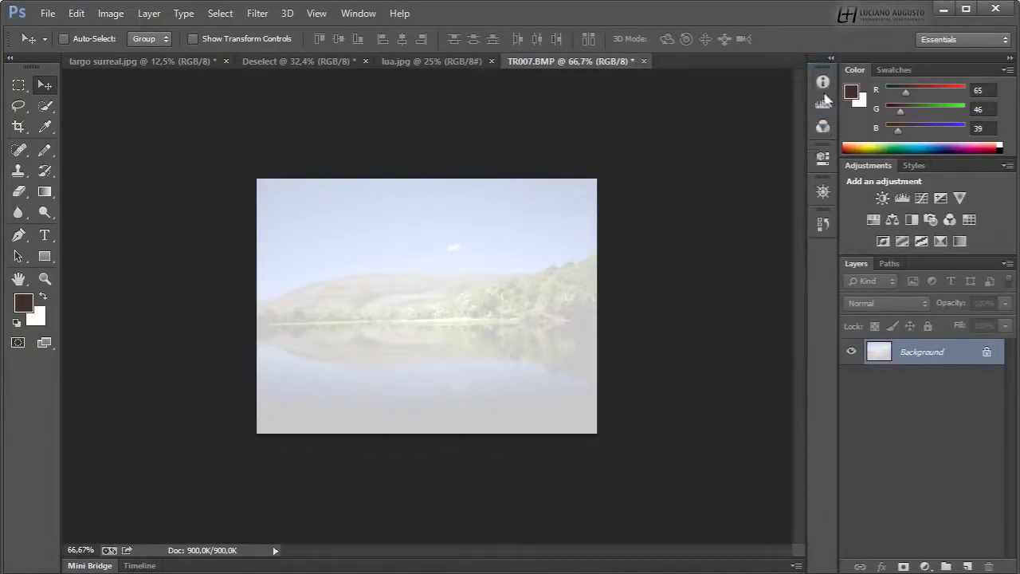
click(823, 104)
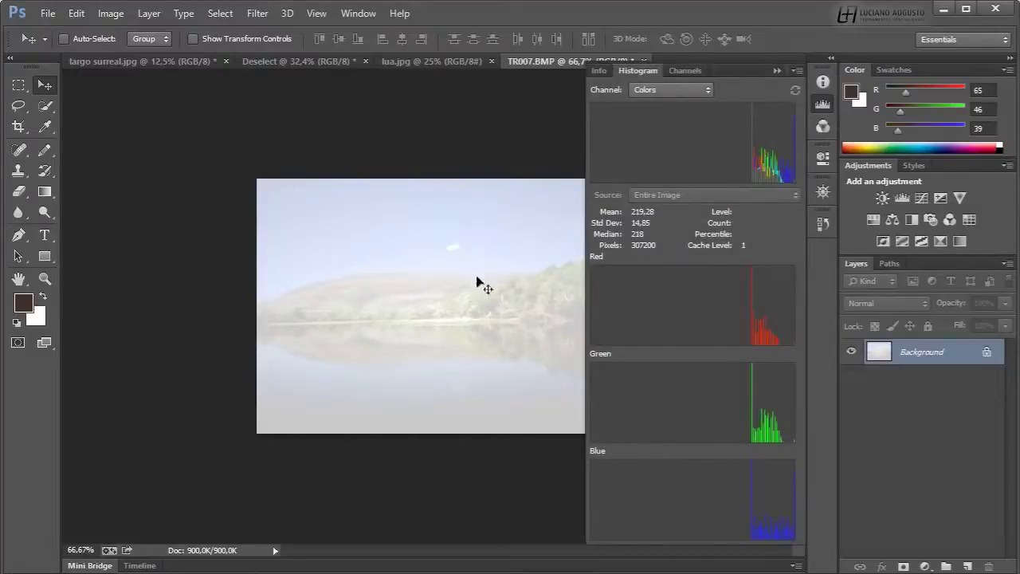
drag(752, 171, 807, 184)
- Add a Levels adjustment layer to the lake photo and float its Properties panel away from the dock
click(922, 566)
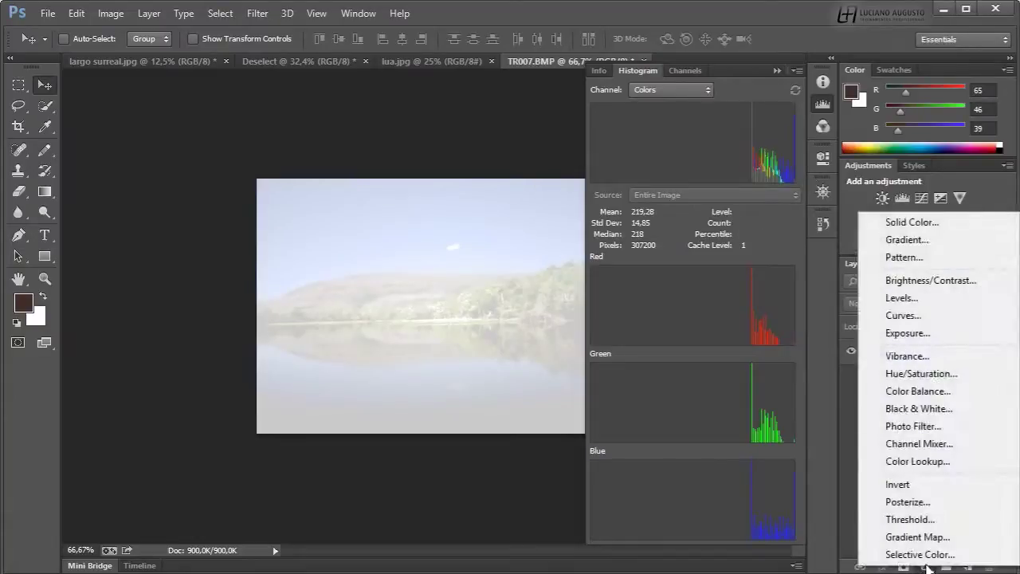
click(901, 298)
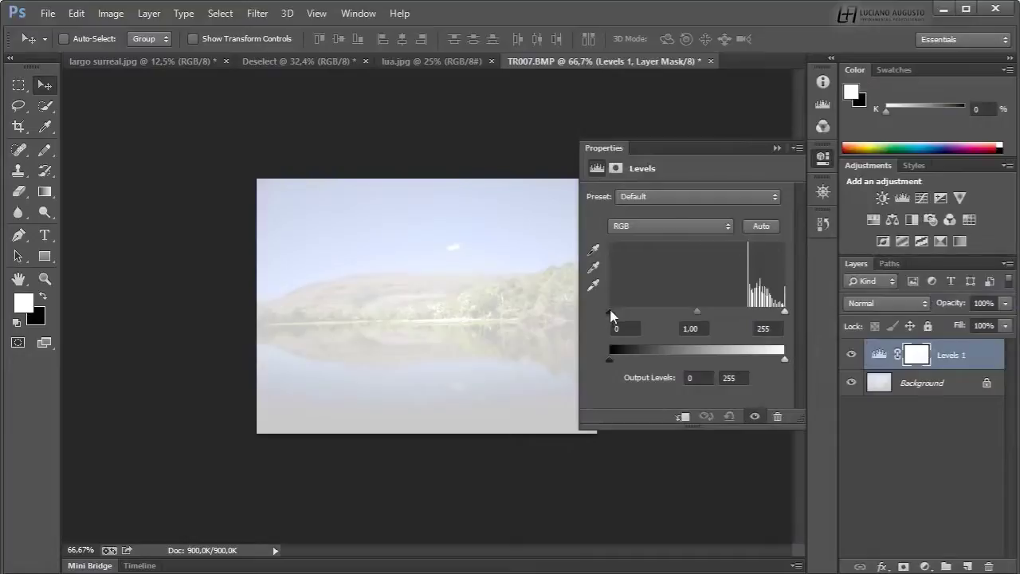
drag(618, 151, 148, 95)
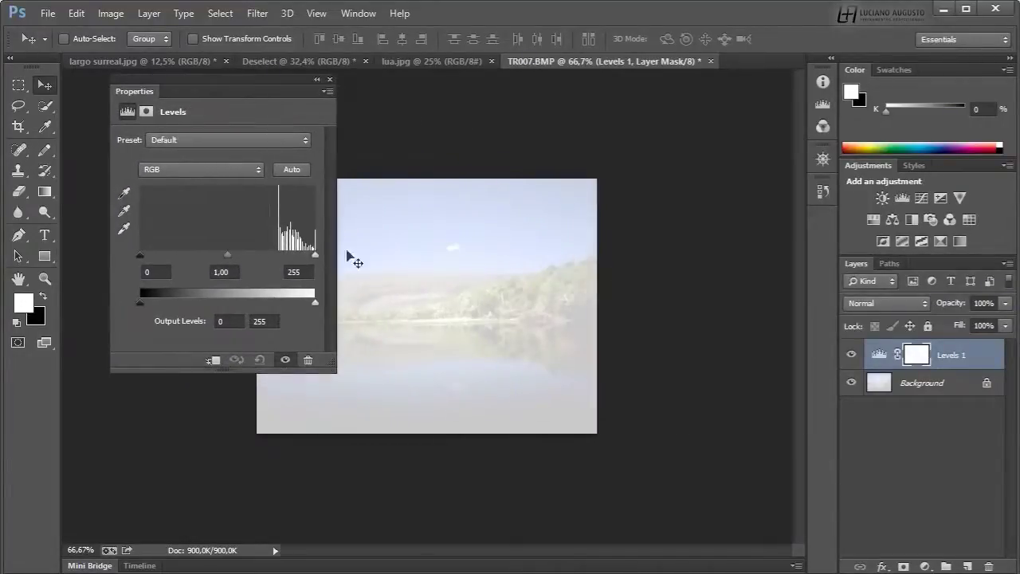
- With the histogram displayed, set the Levels shadow input of the RGB channel to 201
click(823, 104)
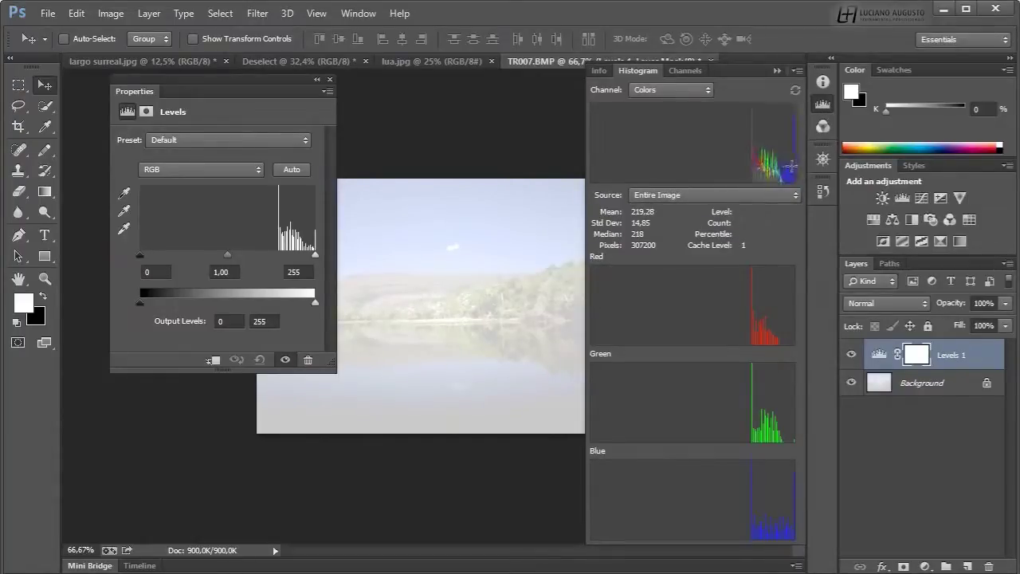
drag(791, 166, 449, 156)
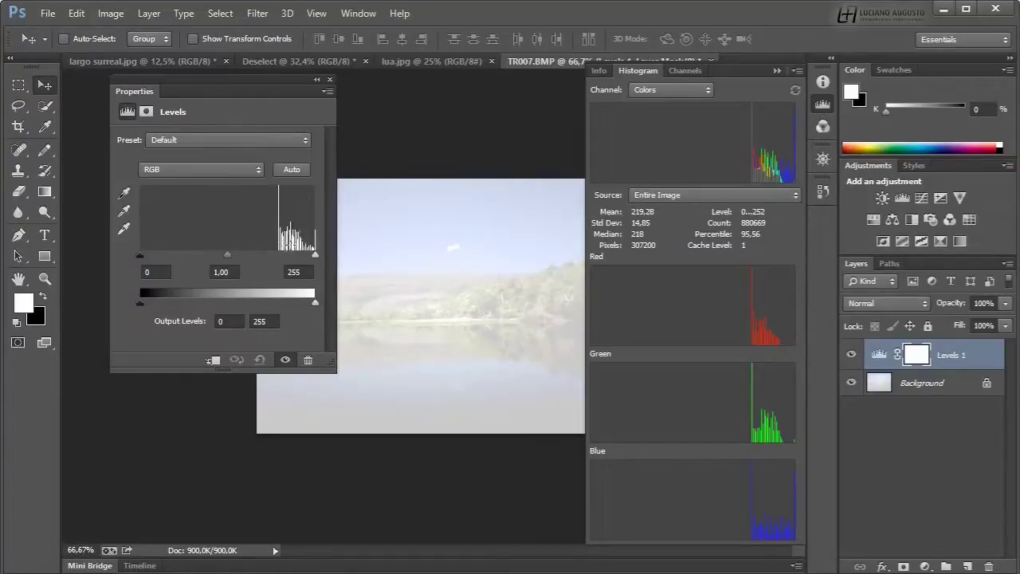
drag(141, 255, 278, 257)
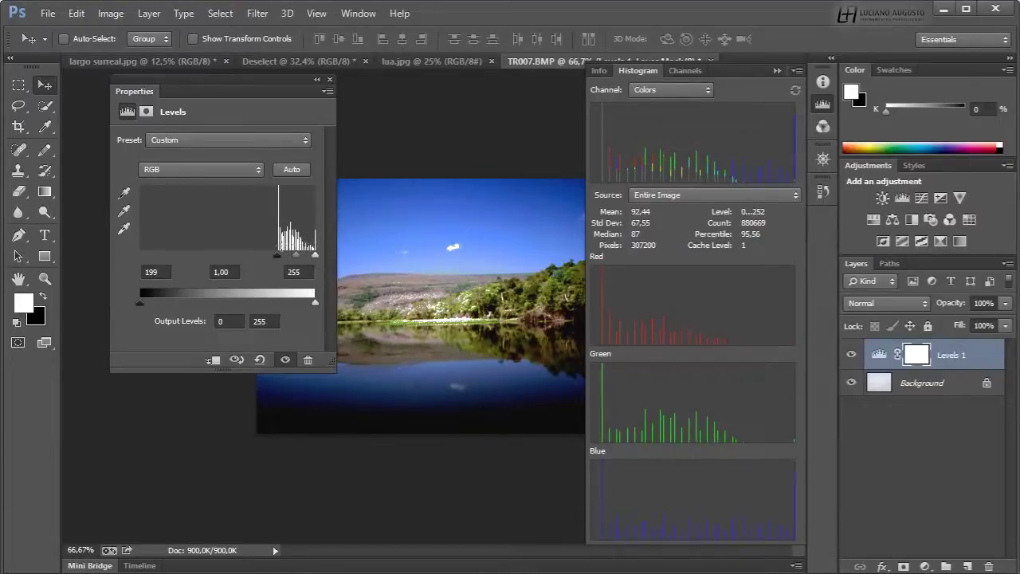
drag(277, 257, 278, 256)
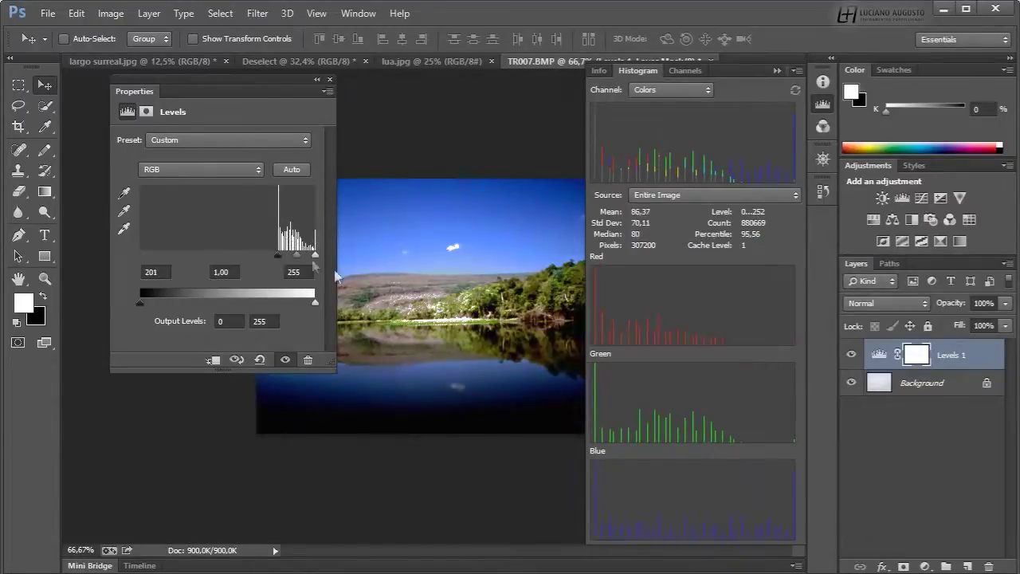
- Inspect the tonal spread of the adjusted histogram and collapse the floating Properties panel to an icon
drag(606, 164, 765, 170)
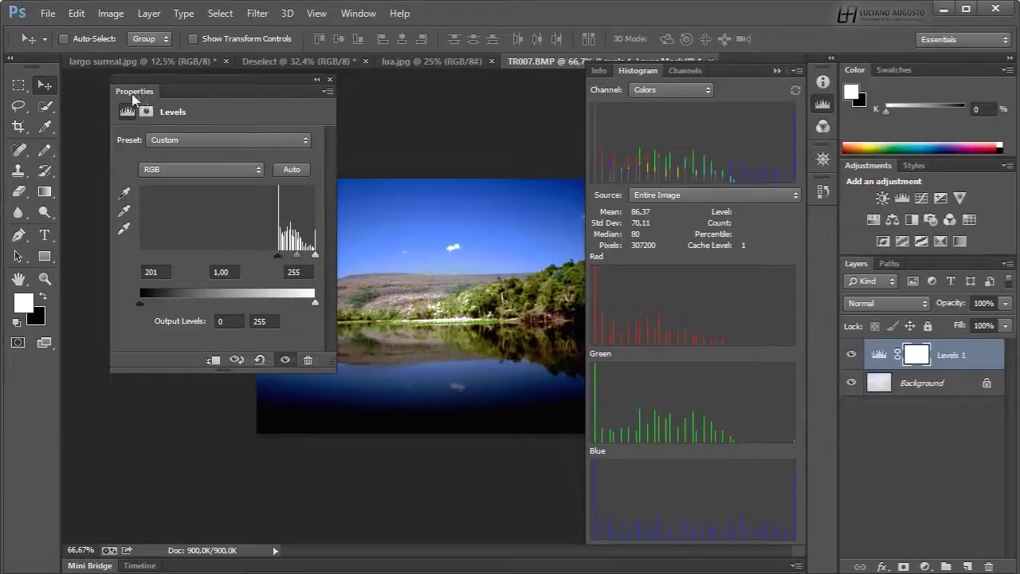
drag(132, 95, 114, 98)
click(299, 83)
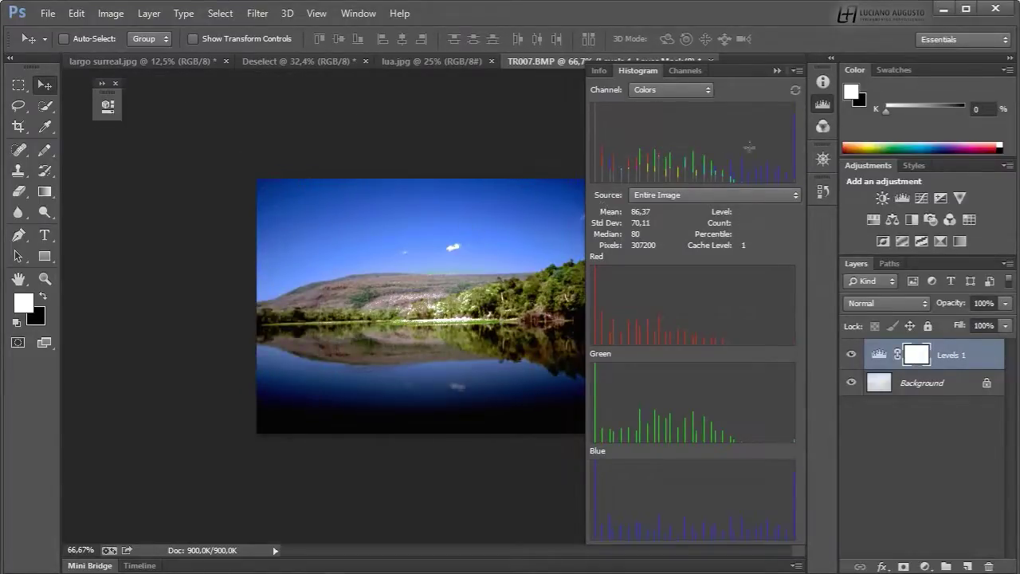
- Examine the shadows, midtones and highlights in the adjusted lake photo's histogram, and view its pixel color information
click(823, 104)
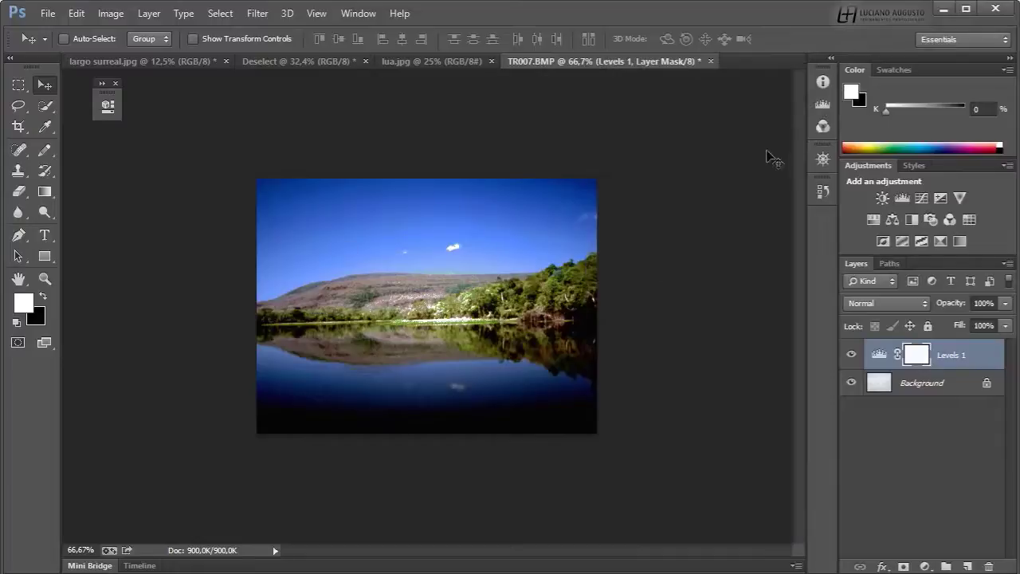
click(822, 103)
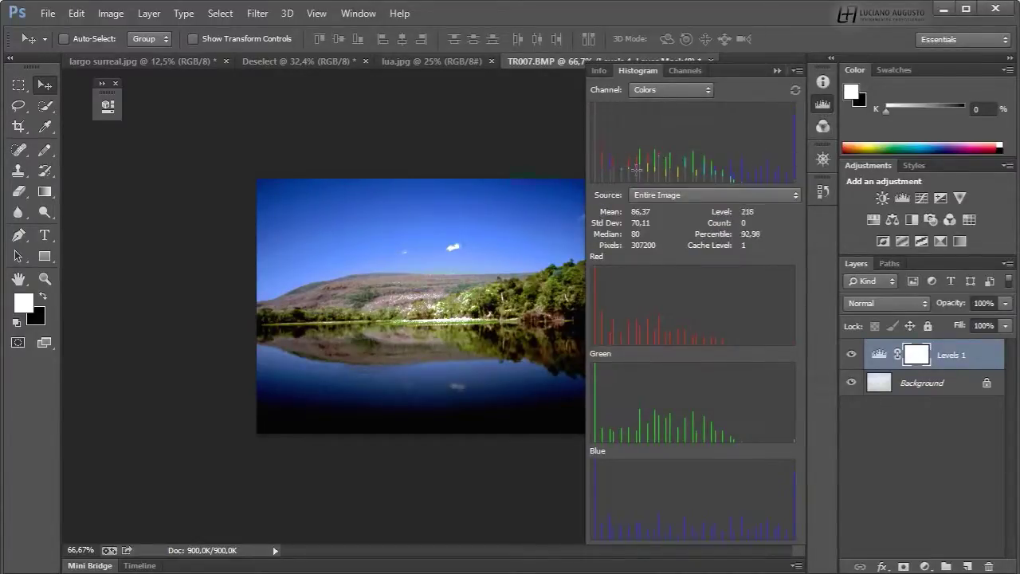
drag(716, 177, 613, 177)
drag(746, 169, 808, 169)
mouse_move(643, 146)
mouse_down()
mouse_move(731, 152)
mouse_move(639, 157)
mouse_up()
click(824, 103)
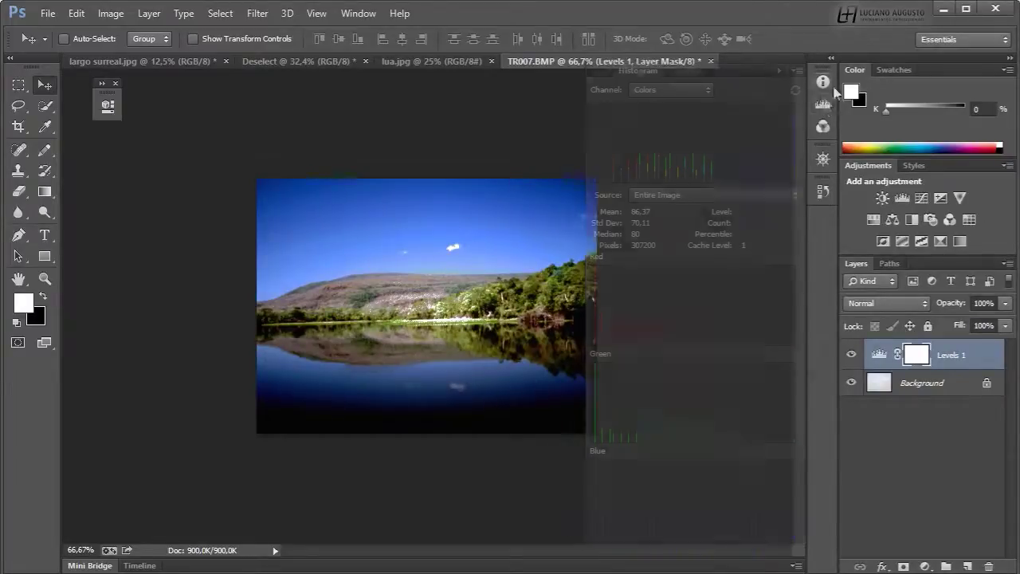
click(824, 82)
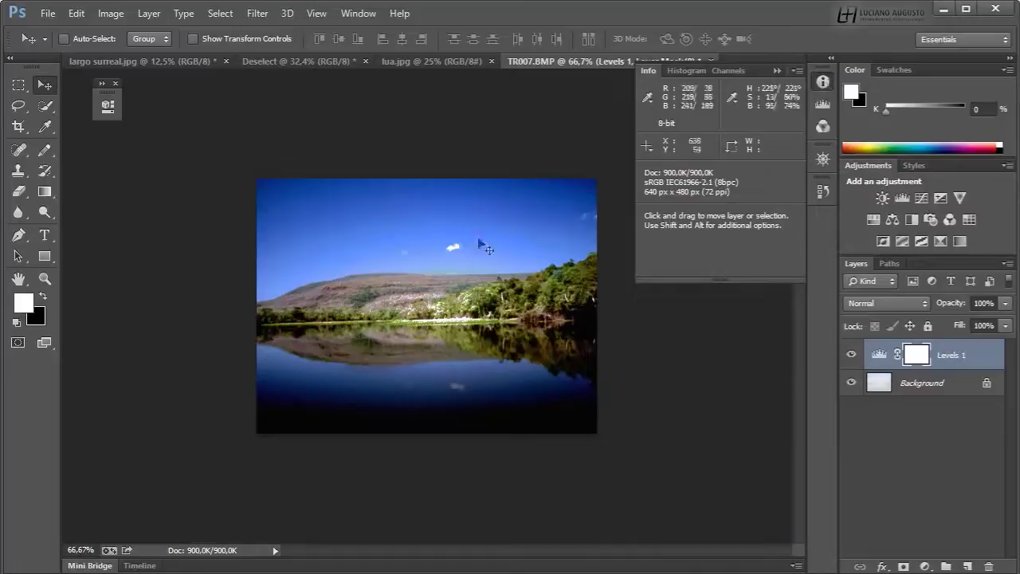